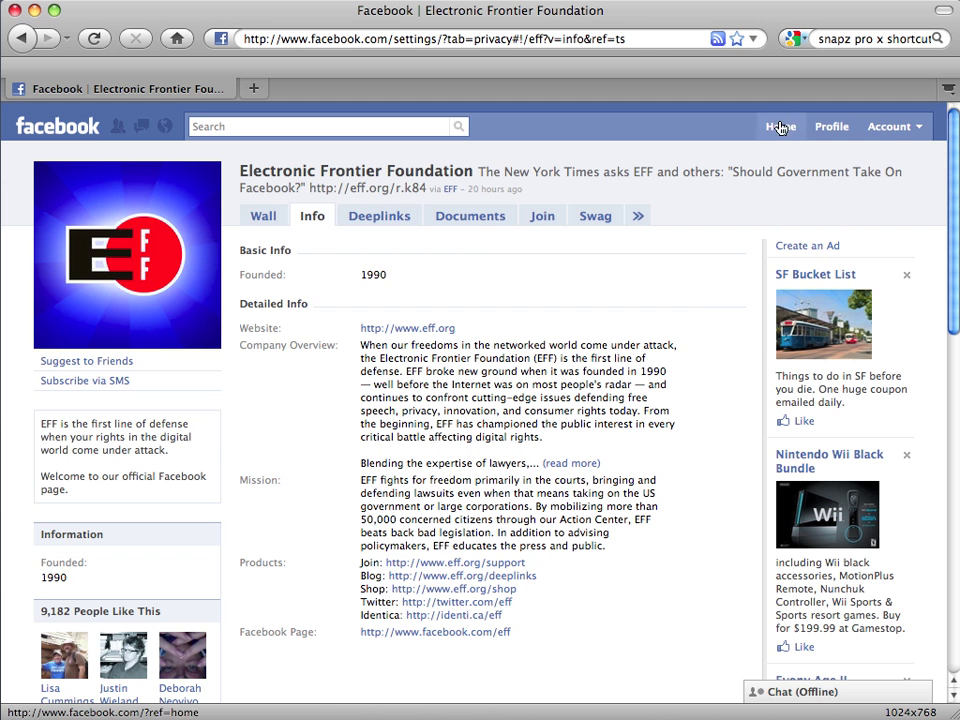
# Open the Privacy Settings page from Facebook's Account menu
pyautogui.click(876, 130)
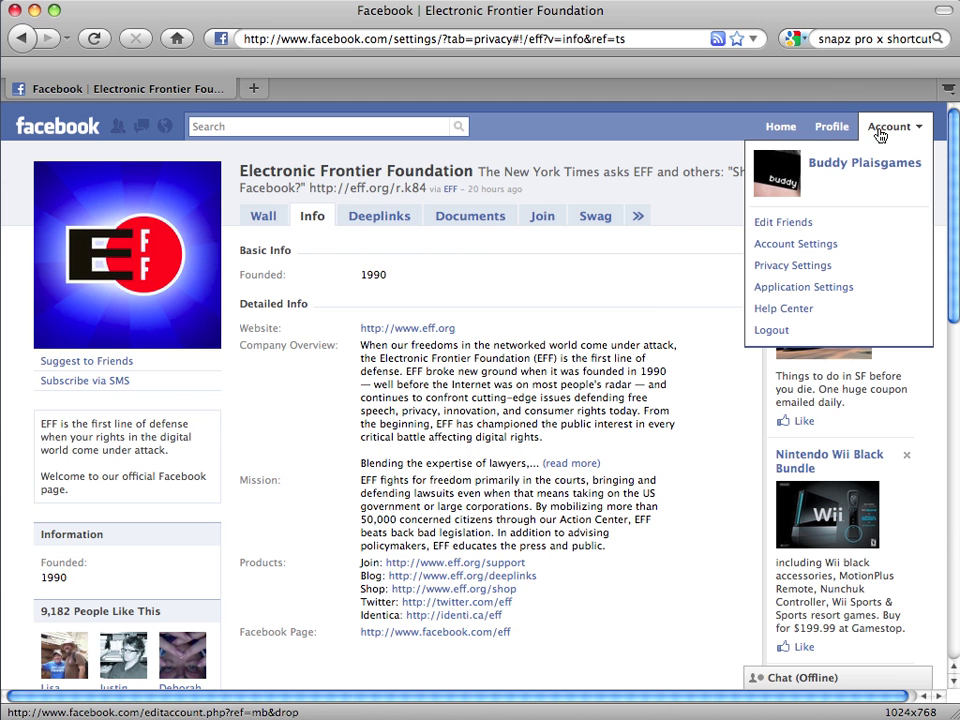
pyautogui.click(837, 270)
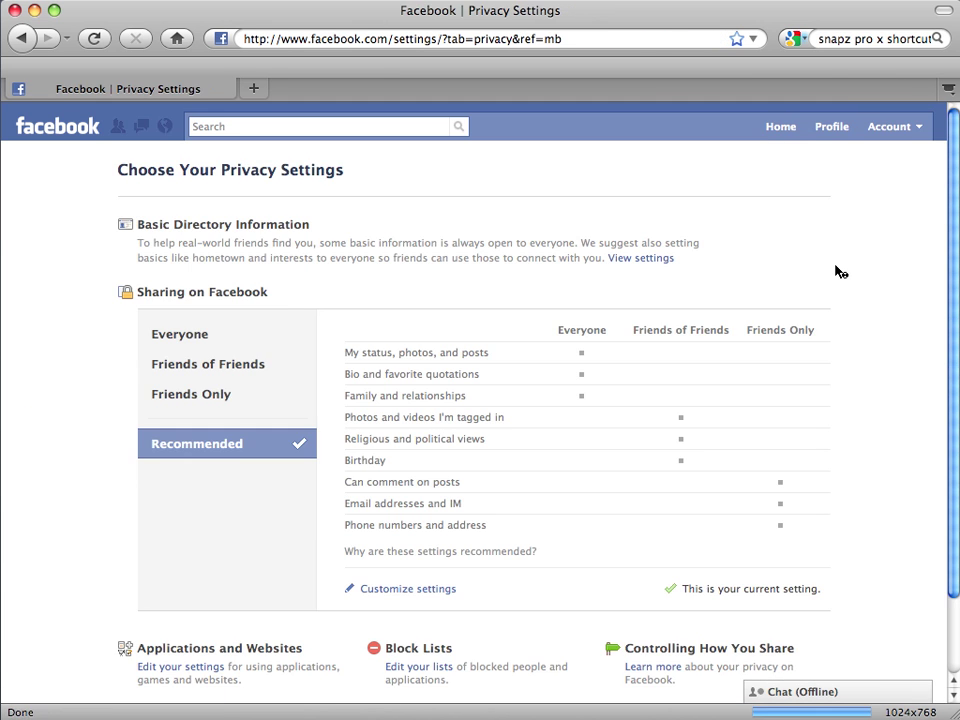
pyautogui.moveTo(345, 171); pyautogui.dragTo(118, 171)
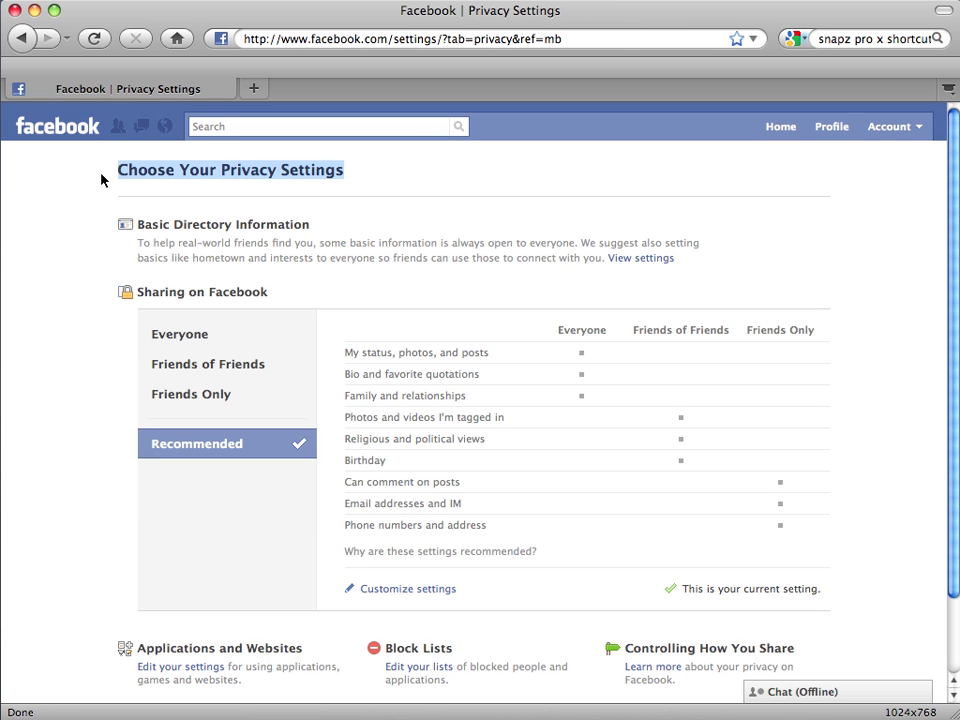
pyautogui.click(101, 180)
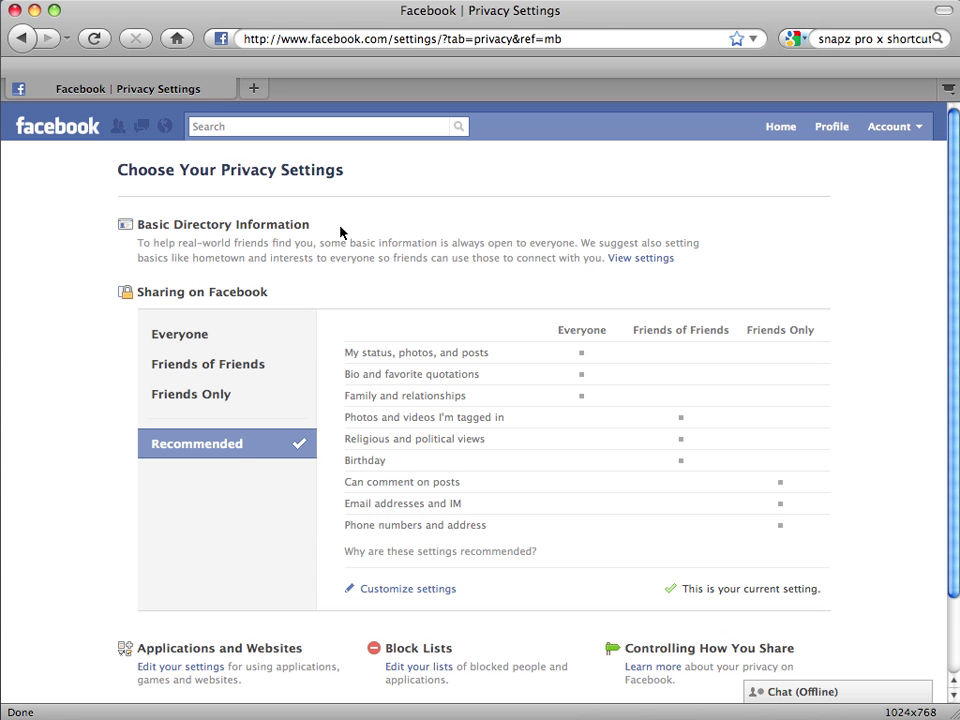
# In Basic Directory Information, limit searching for you to Friends Only and friend requests to Friends of Friends
pyautogui.click(632, 262)
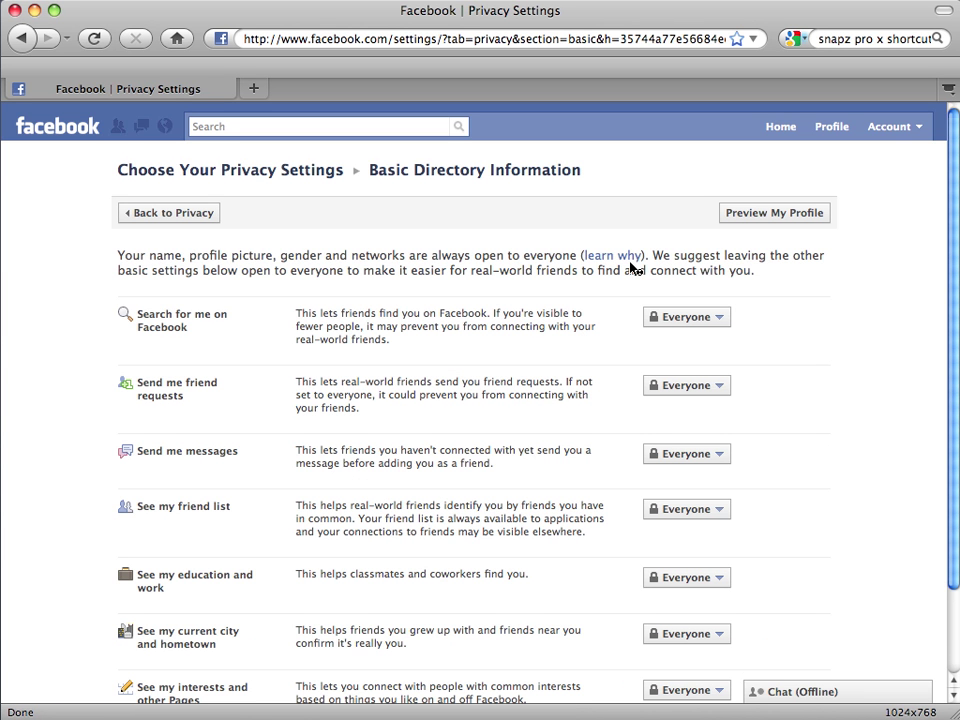
pyautogui.click(722, 319)
pyautogui.click(662, 375)
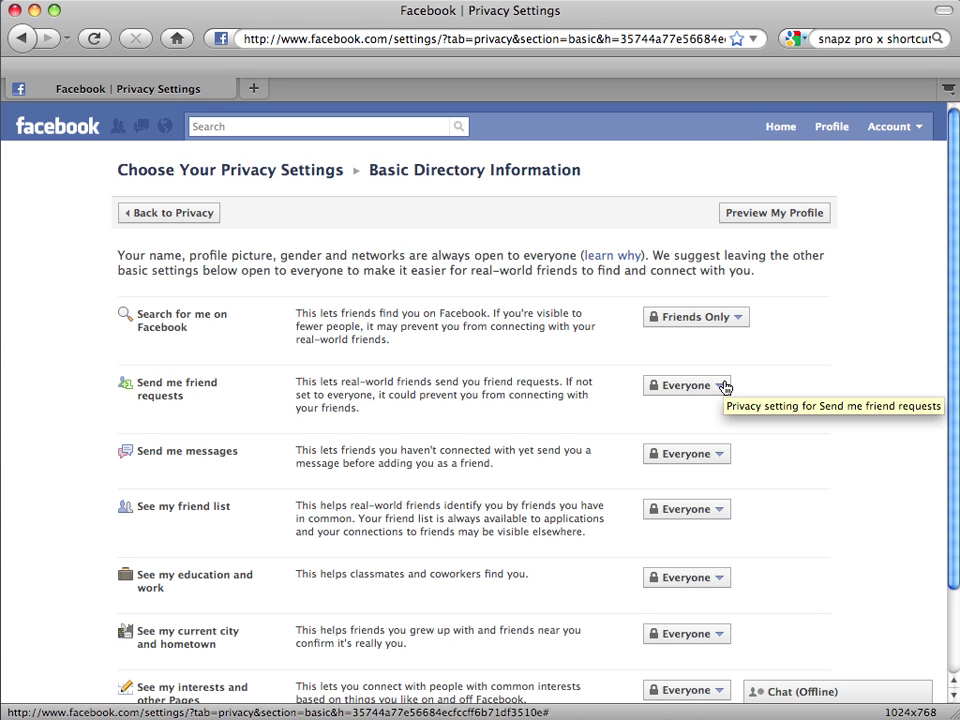
pyautogui.click(724, 388)
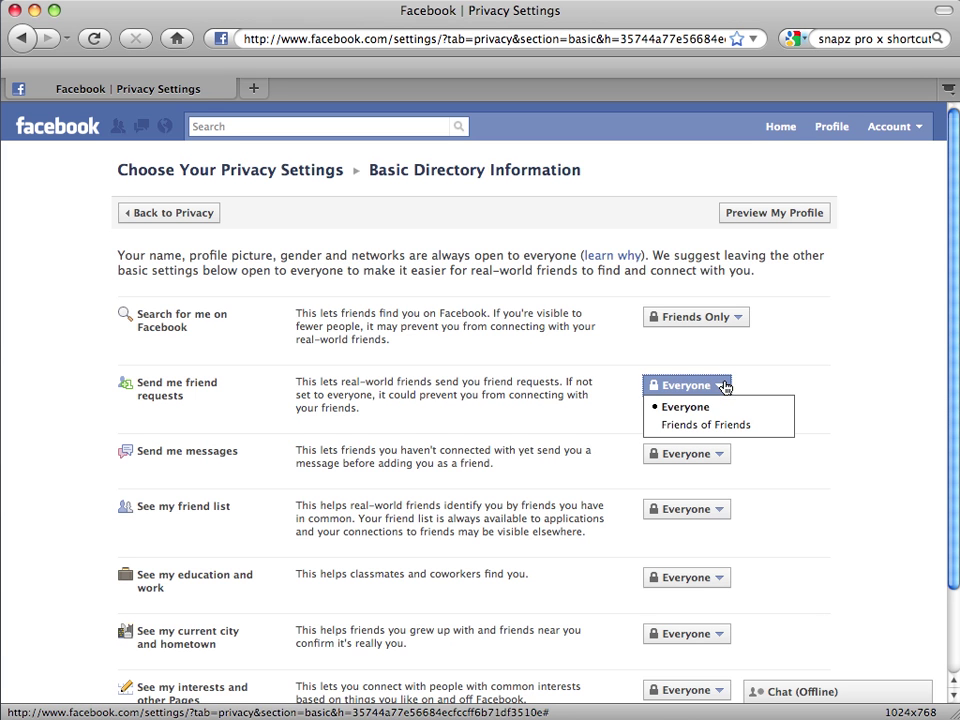
pyautogui.click(775, 428)
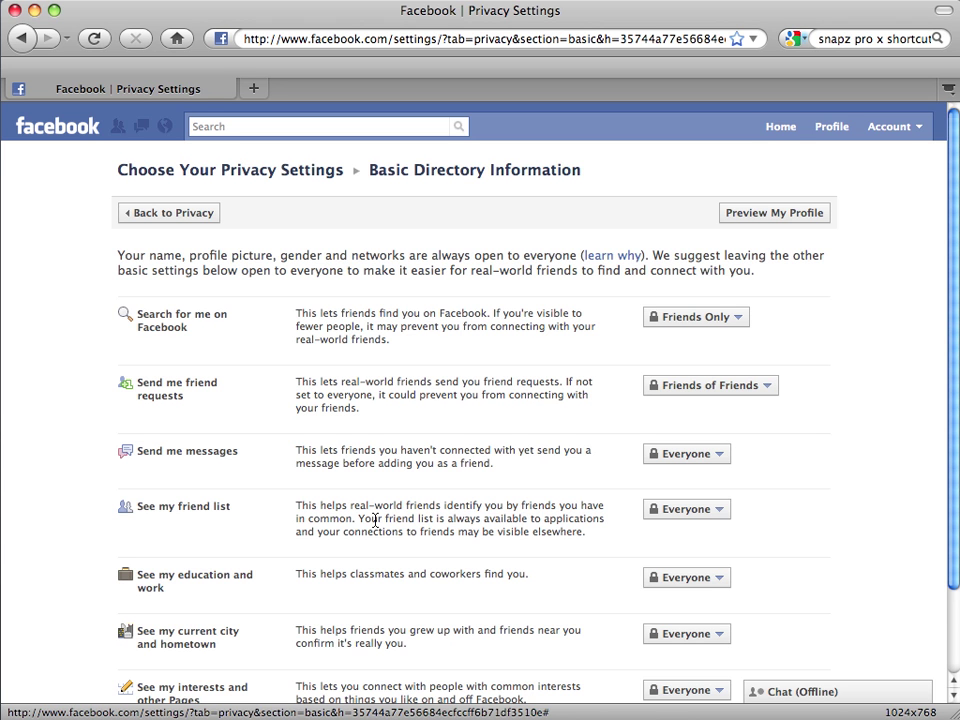
pyautogui.moveTo(364, 520); pyautogui.dragTo(587, 534)
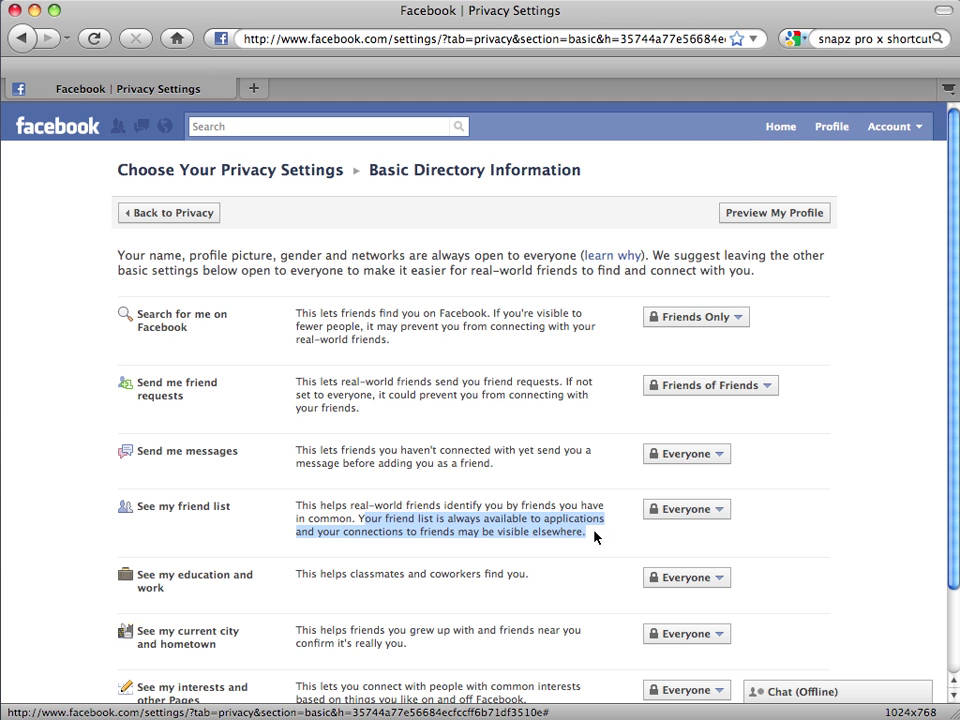
pyautogui.click(625, 512)
# Set messages, friend list, education and work, city and hometown, and interests to Friends Only
pyautogui.click(686, 453)
pyautogui.click(668, 510)
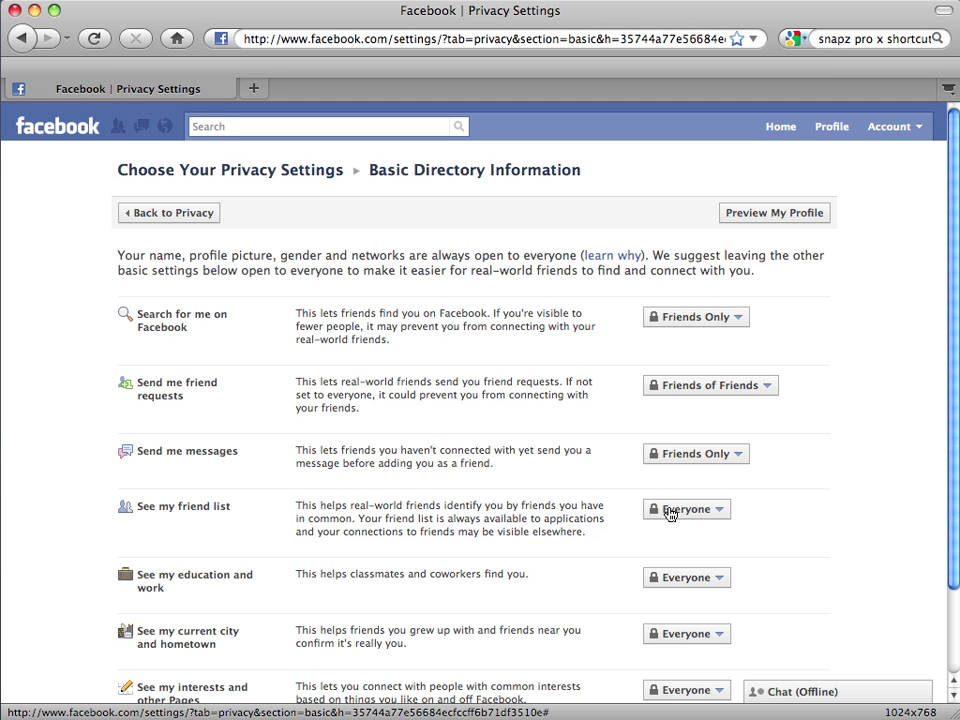
pyautogui.click(668, 510)
pyautogui.click(680, 564)
pyautogui.click(683, 578)
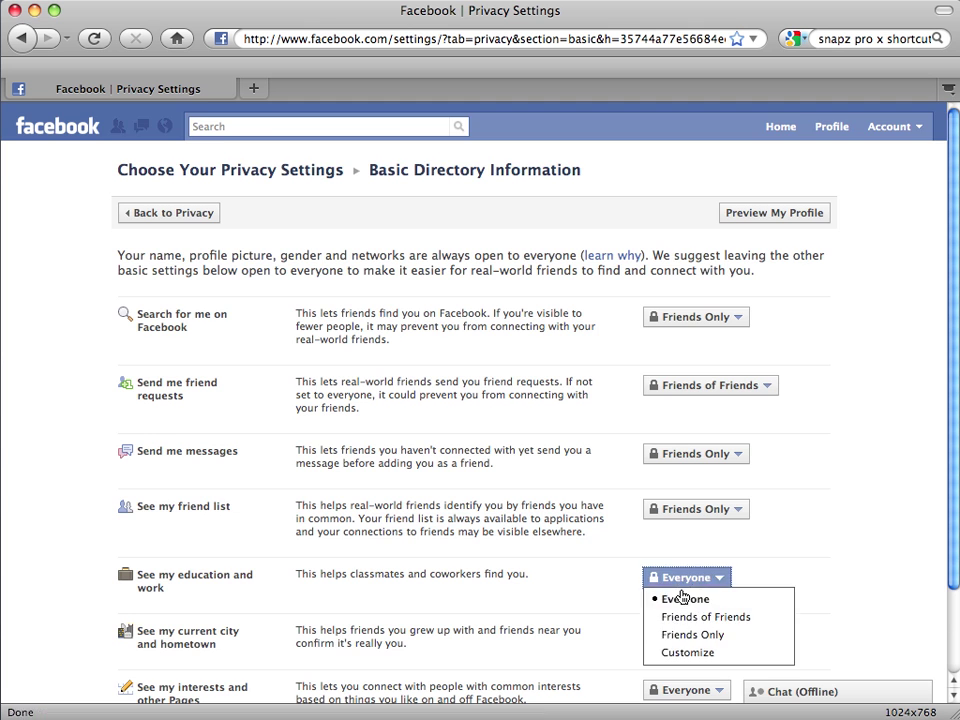
pyautogui.click(676, 635)
pyautogui.scroll(-1, 640, 585)
pyautogui.click(674, 586)
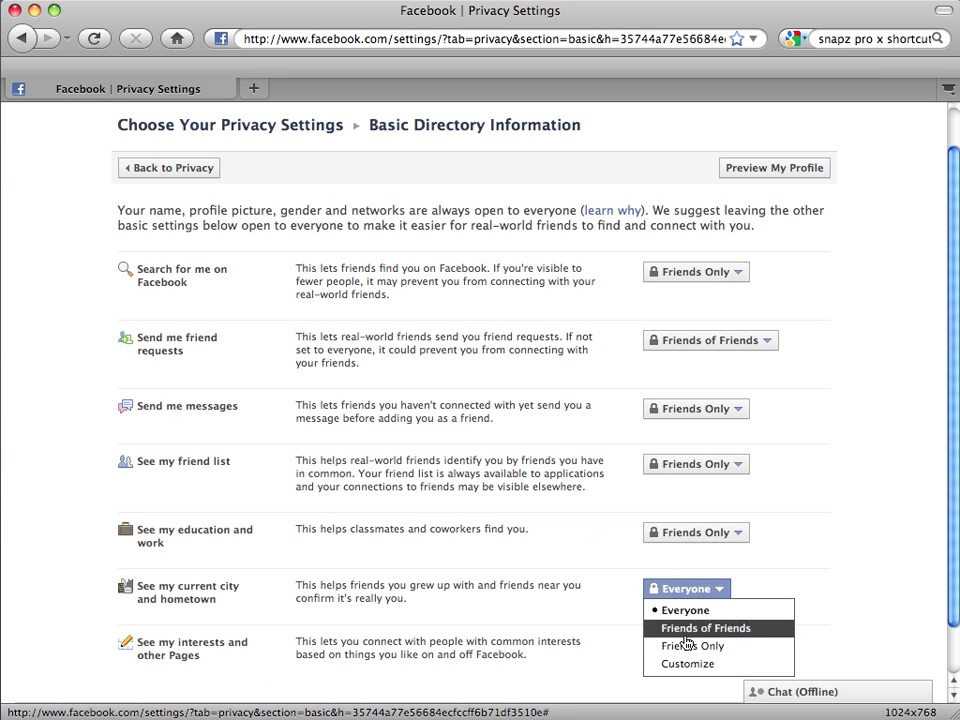
pyautogui.click(690, 646)
pyautogui.click(685, 645)
pyautogui.scroll(-1, 683, 681)
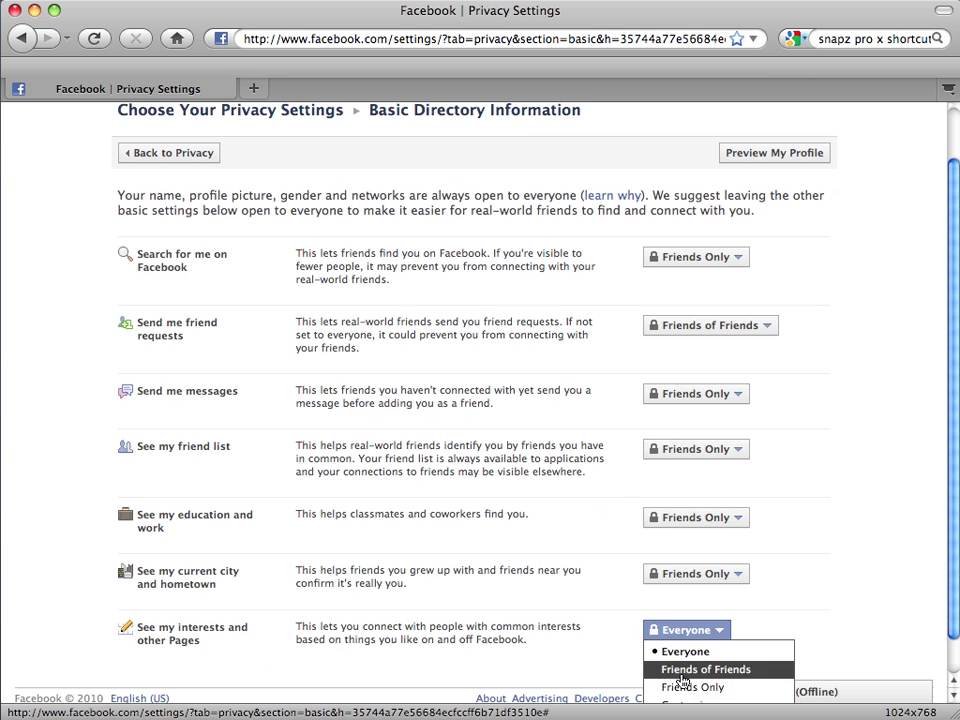
pyautogui.click(681, 690)
pyautogui.scroll(3, 446, 369)
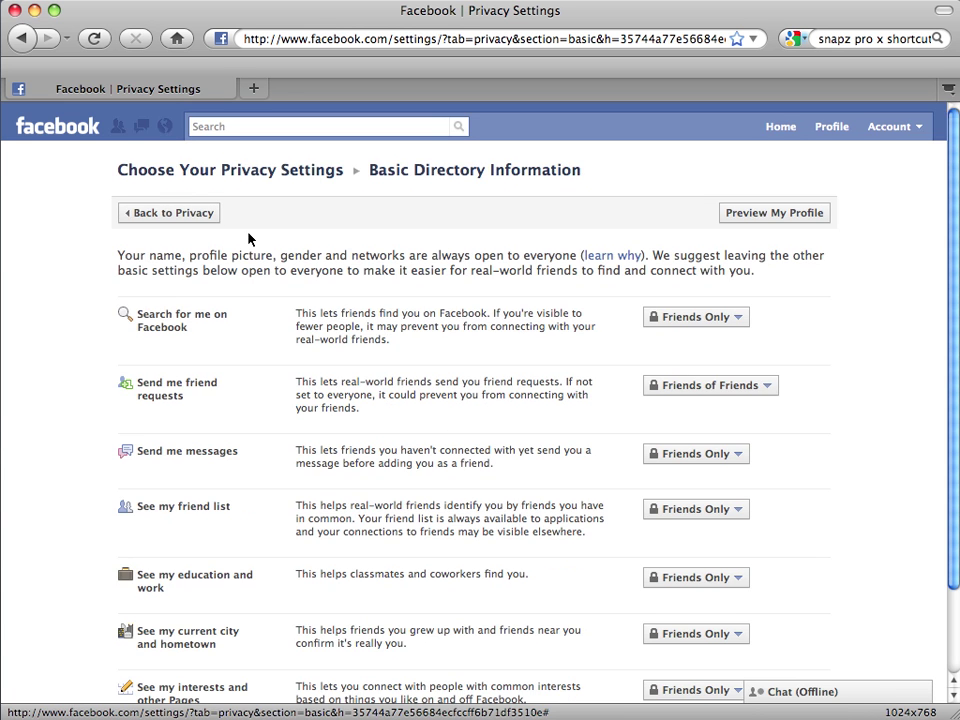
pyautogui.click(200, 216)
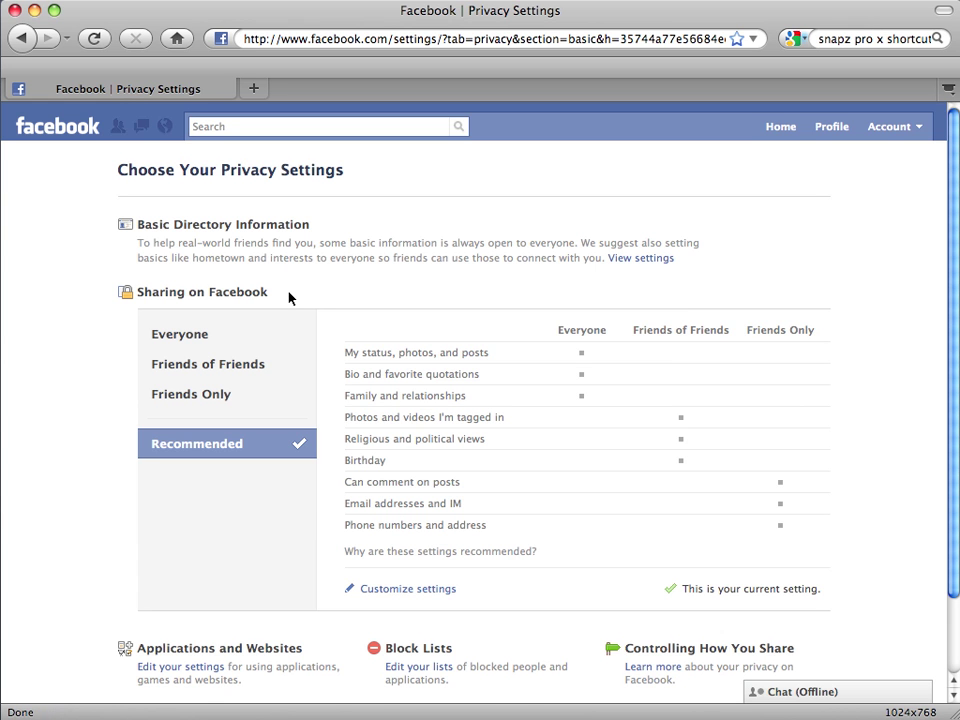
# Apply Friends Only sharing with 'Let friends of people tagged' unticked
pyautogui.click(279, 396)
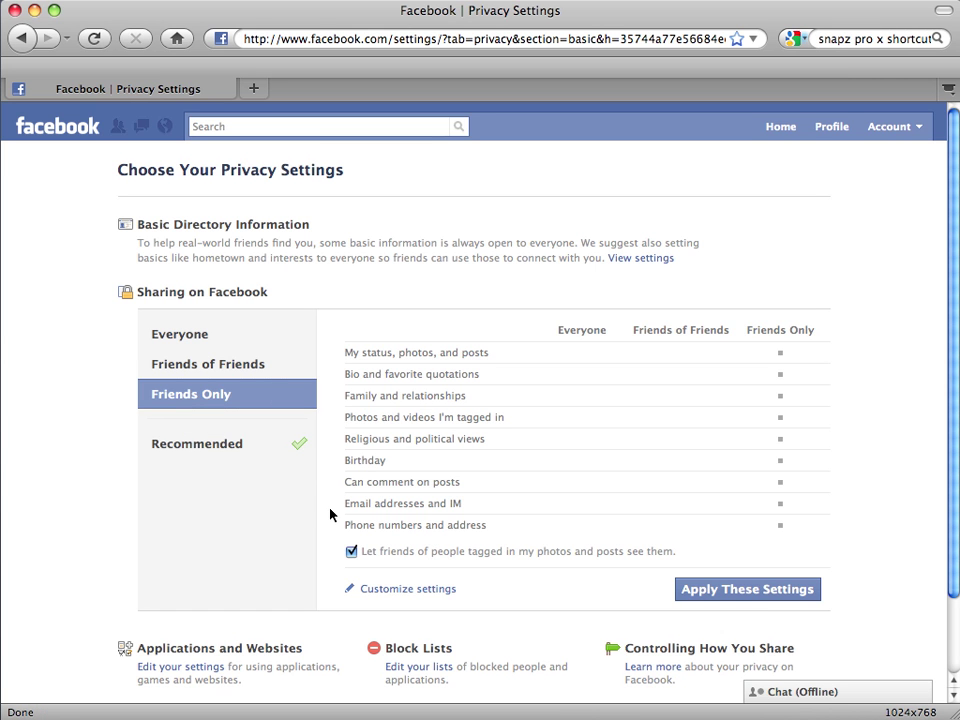
pyautogui.click(351, 552)
pyautogui.click(715, 595)
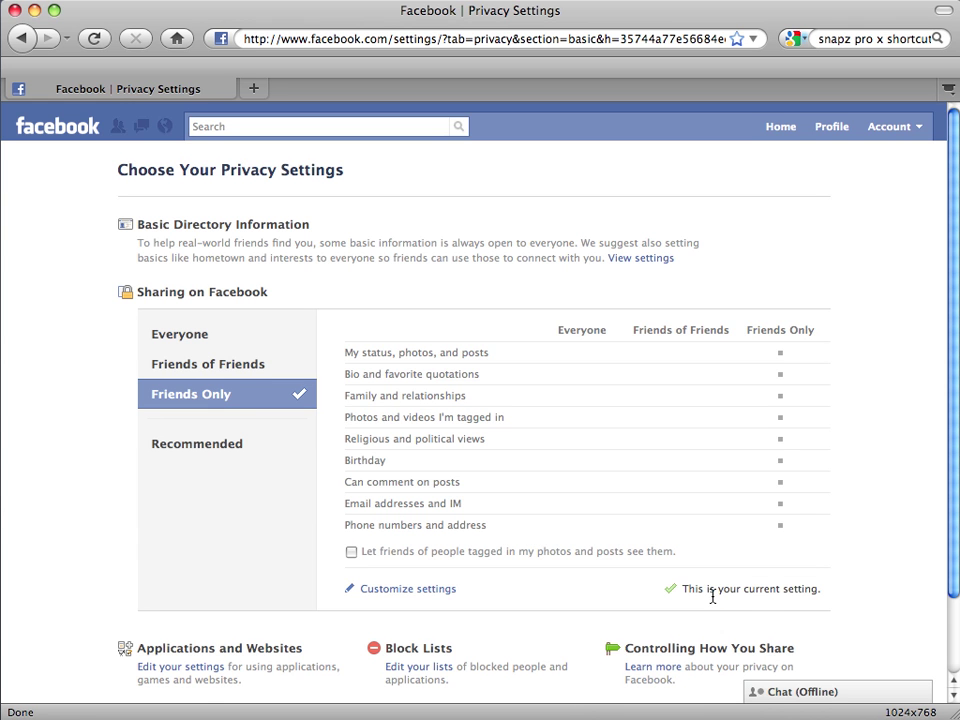
# In Customize settings, confirm Posts by me and Family are Friends Only, then open album privacy
pyautogui.click(421, 592)
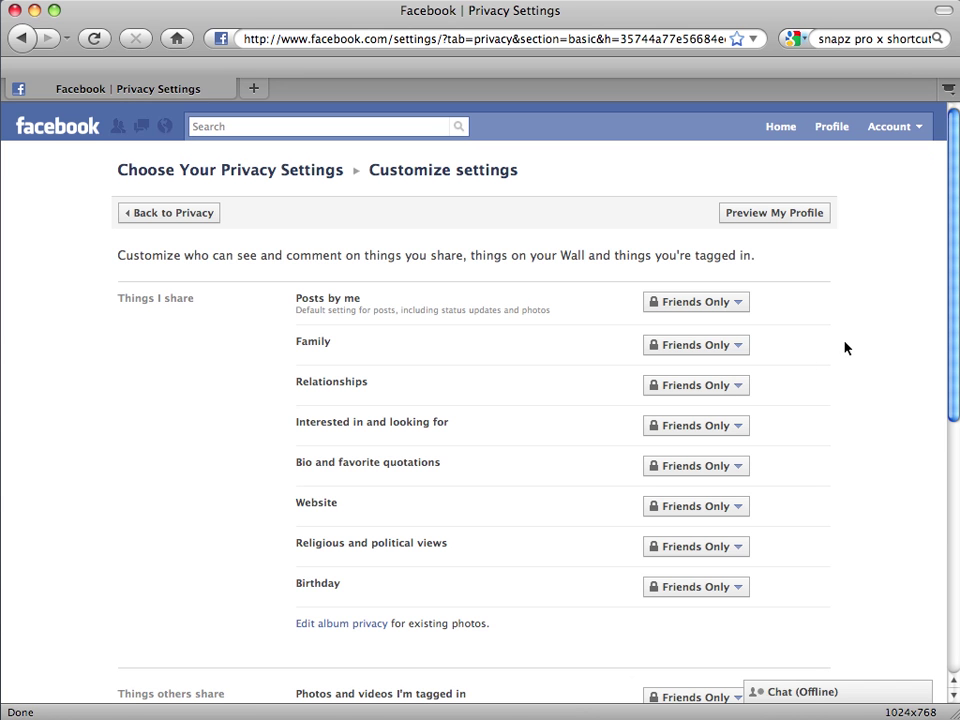
pyautogui.click(741, 304)
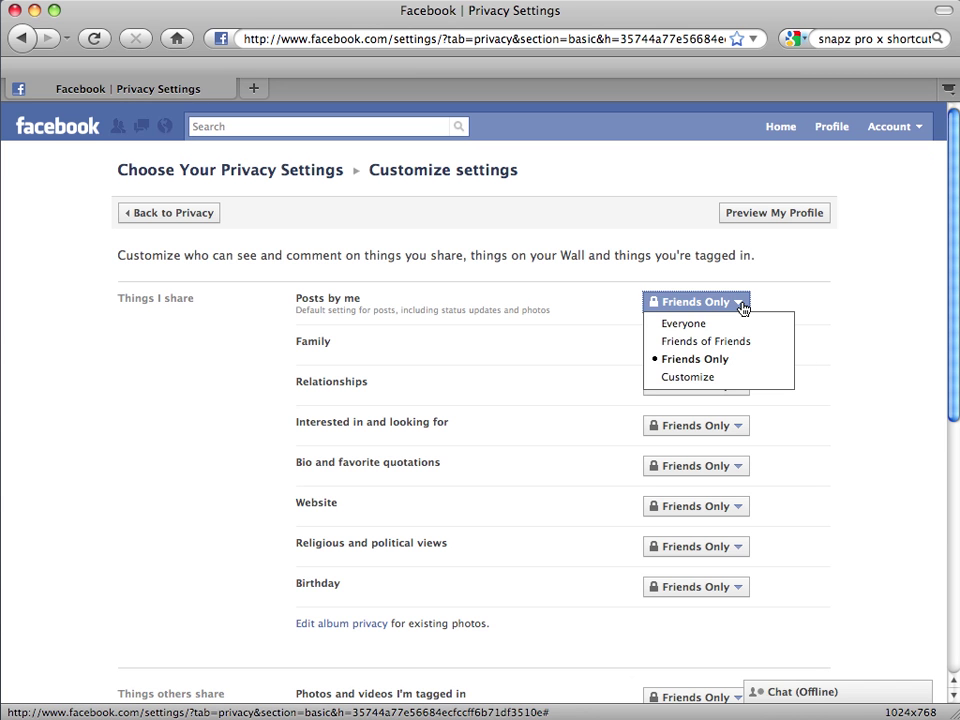
pyautogui.click(741, 304)
pyautogui.click(741, 347)
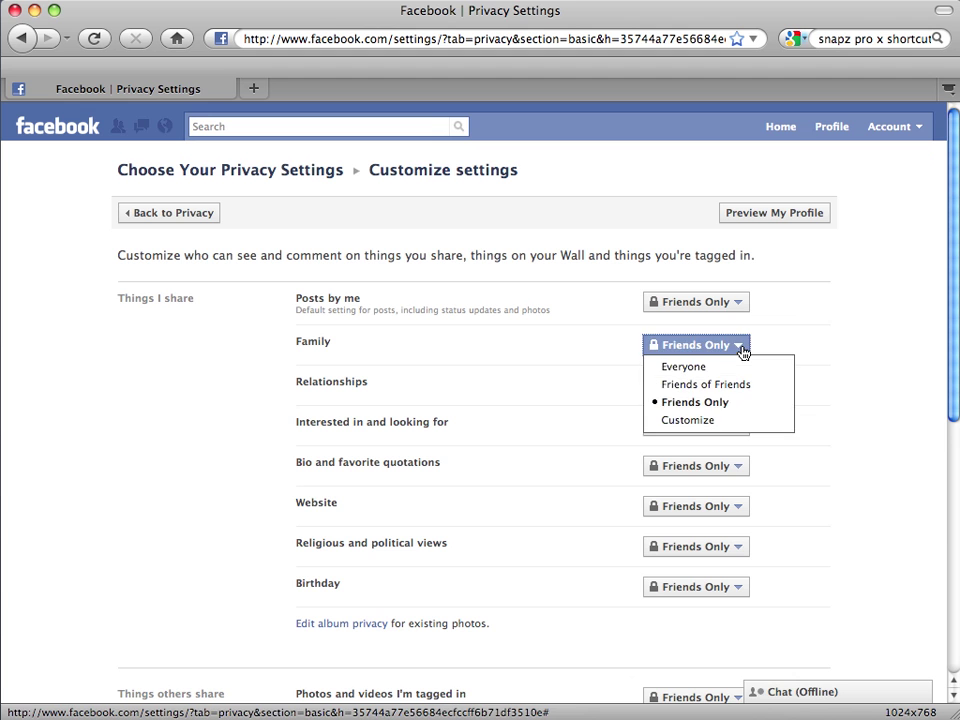
pyautogui.click(742, 347)
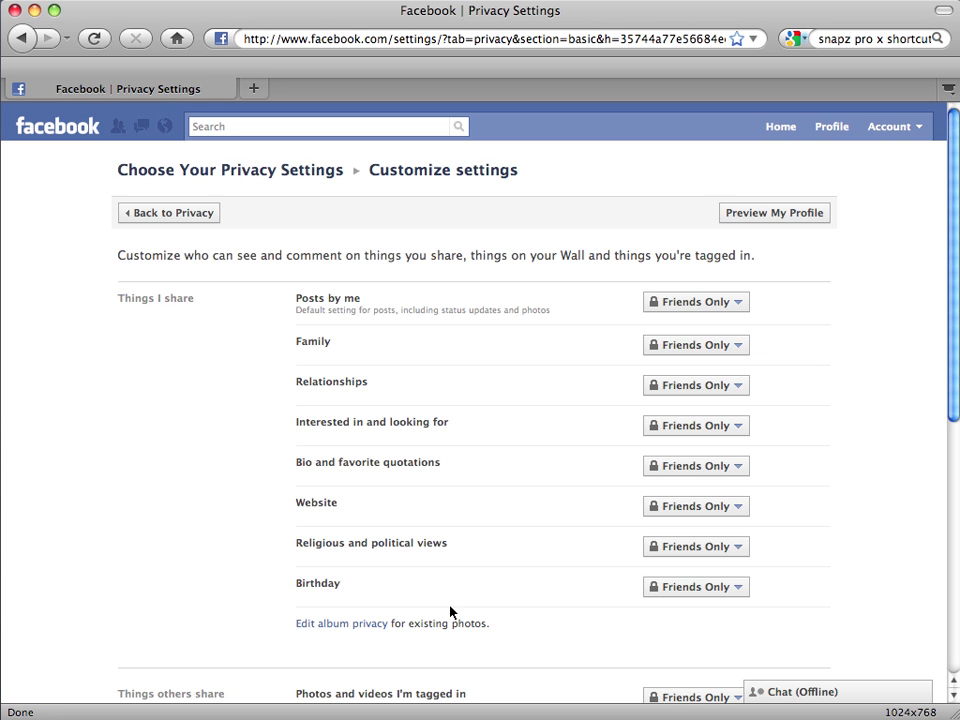
pyautogui.click(372, 630)
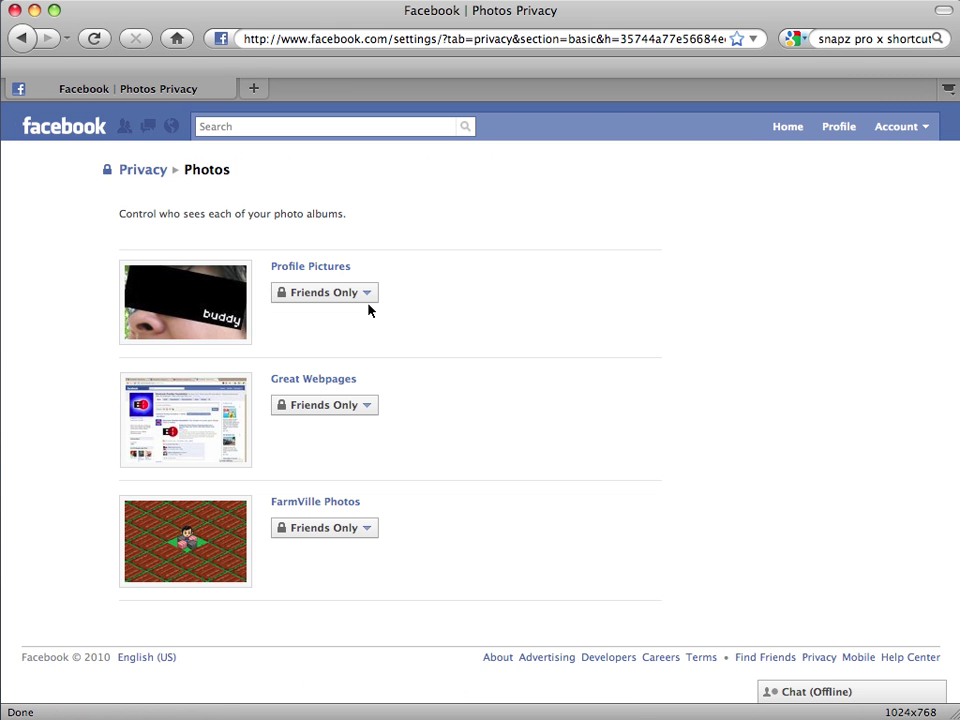
# Verify the Profile Pictures, Great Webpages and FarmVille Photos albums are Friends Only, then go back
pyautogui.click(369, 304)
pyautogui.click(369, 304)
pyautogui.click(370, 405)
pyautogui.click(370, 405)
pyautogui.click(368, 529)
pyautogui.click(369, 534)
pyautogui.click(30, 41)
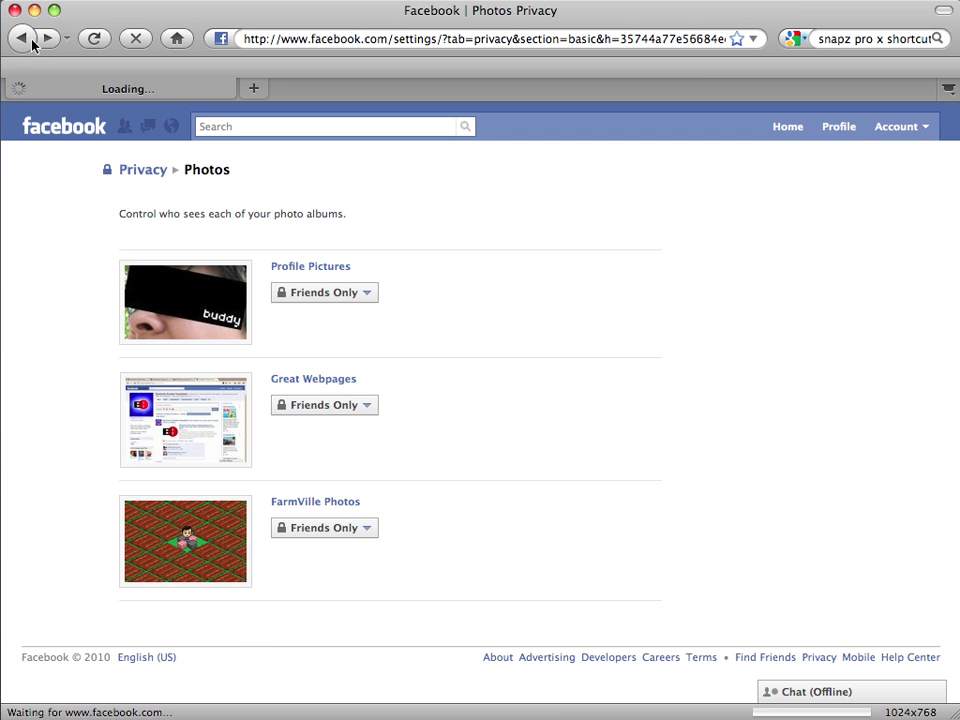
# Look over every Friends Only entry in the customized settings, then return to Privacy
pyautogui.scroll(-10, 226, 383)
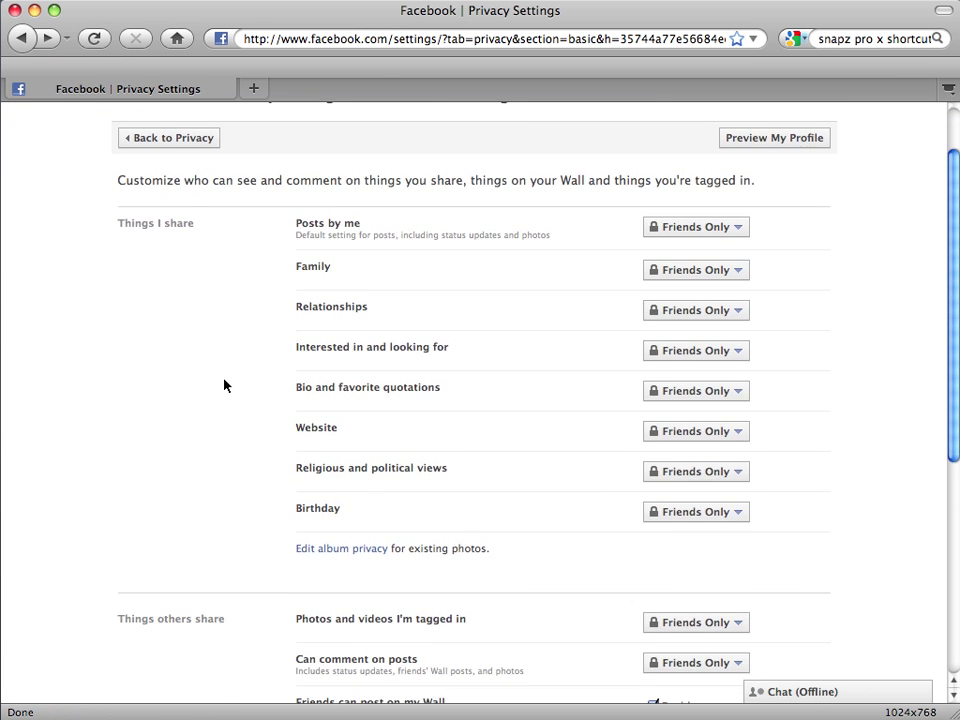
pyautogui.scroll(10, 223, 388)
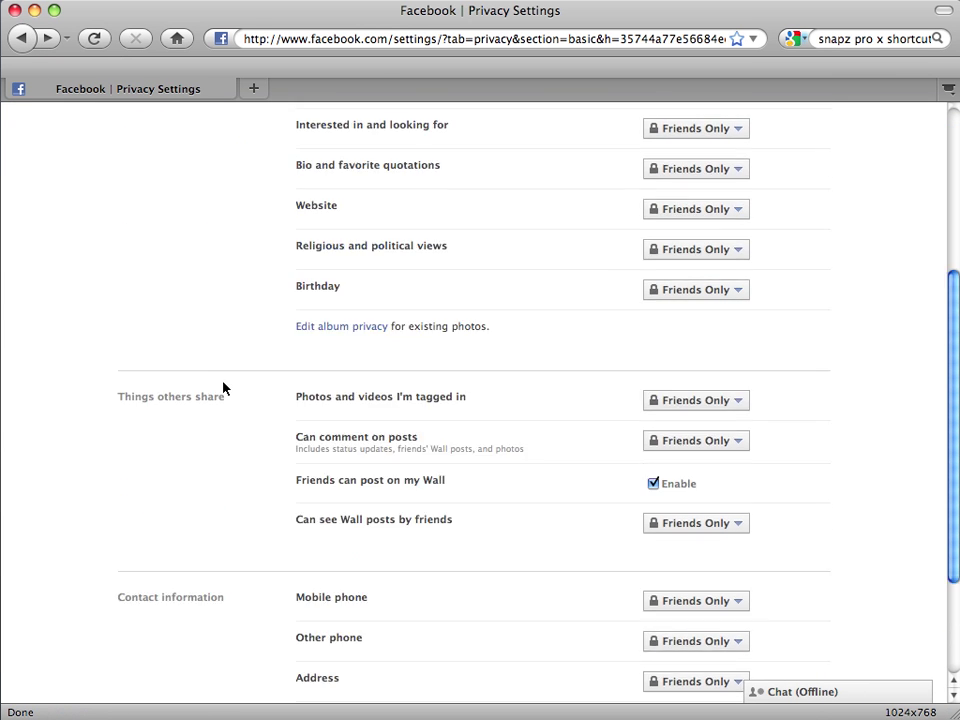
pyautogui.click(186, 218)
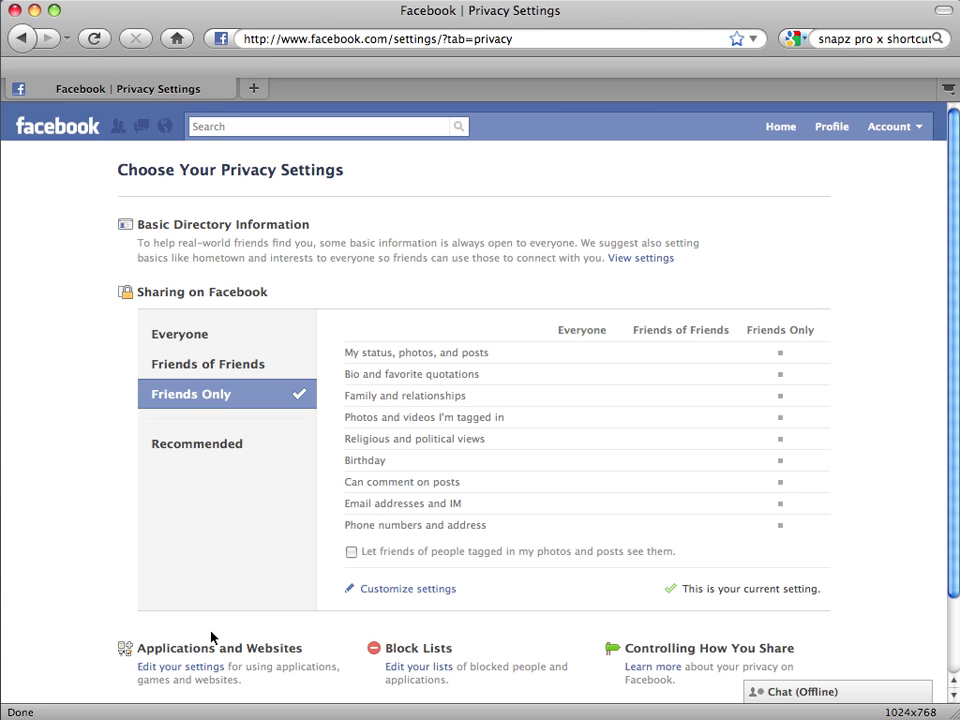
# Open Applications and Websites settings, keep game activity at Friends Only, and open Info accessible through your friends
pyautogui.click(211, 675)
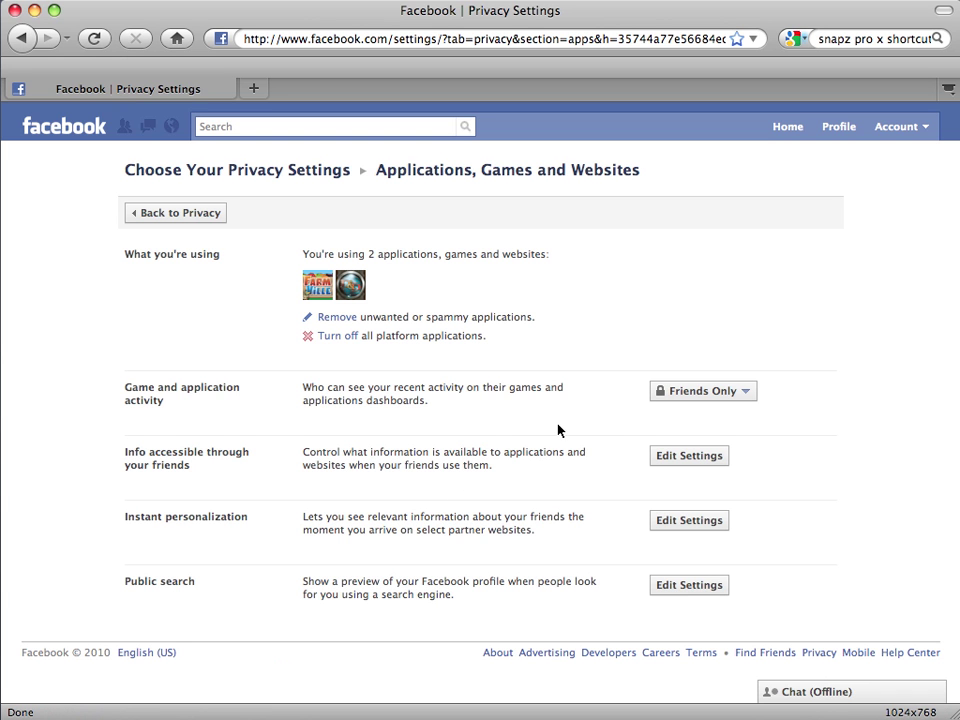
pyautogui.click(753, 400)
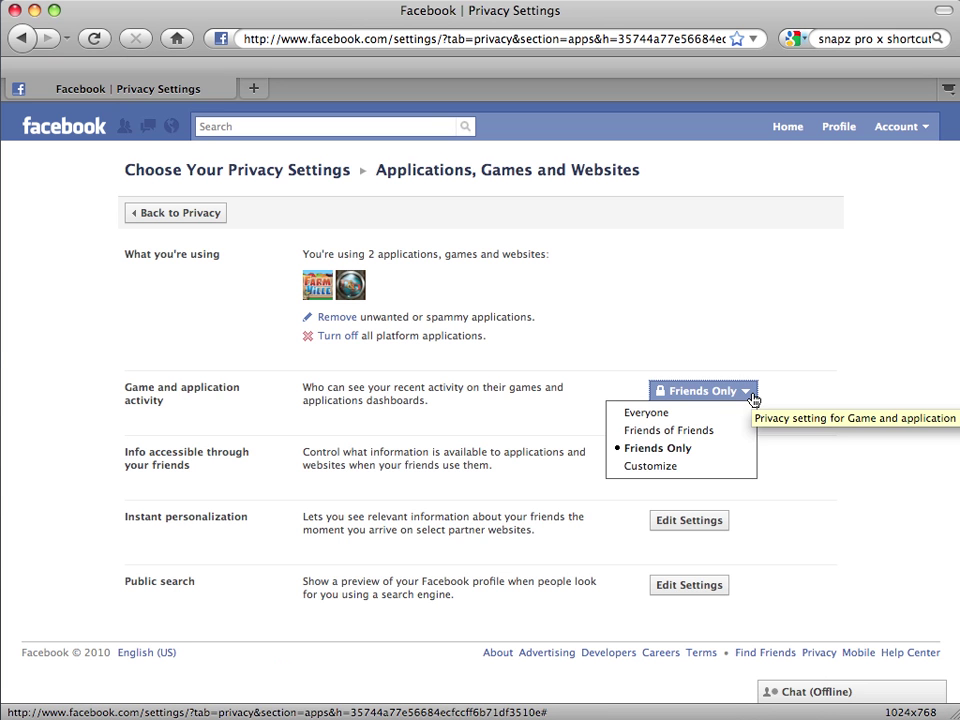
pyautogui.click(753, 400)
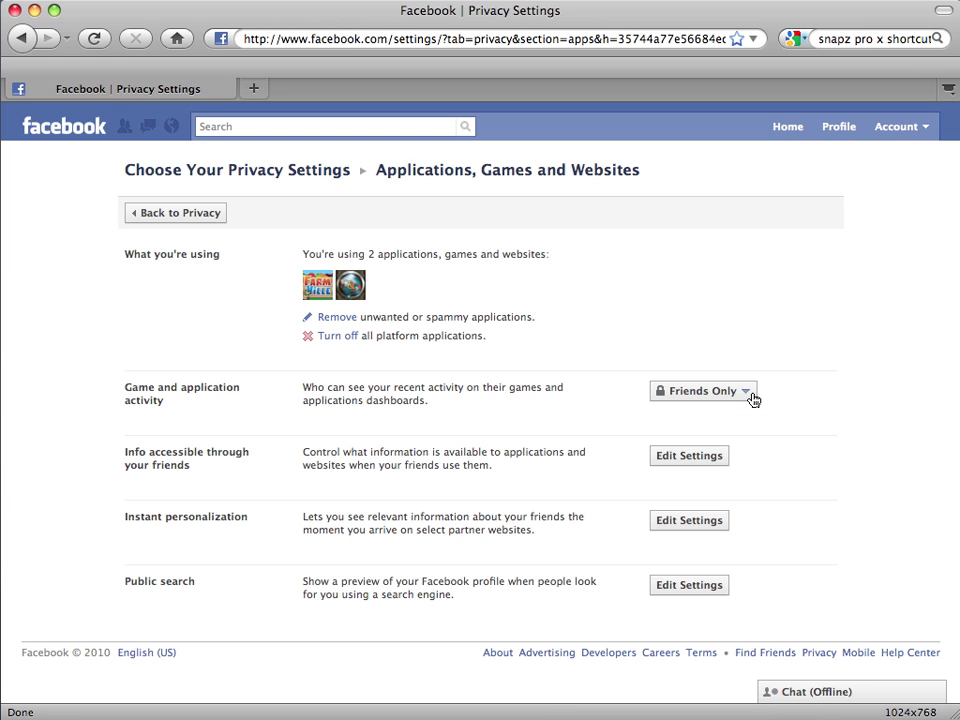
pyautogui.click(697, 460)
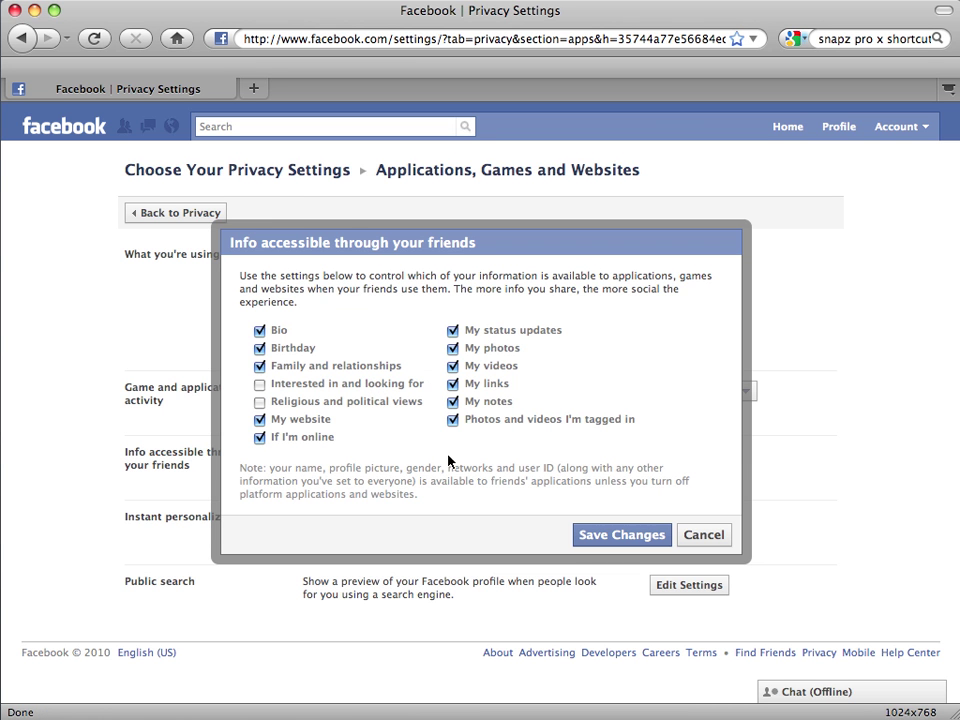
# Untick Bio, Birthday, Family and relationships, website, online status, photos, videos, links, notes, tagged photos and status updates
pyautogui.click(260, 331)
pyautogui.click(260, 348)
pyautogui.click(261, 366)
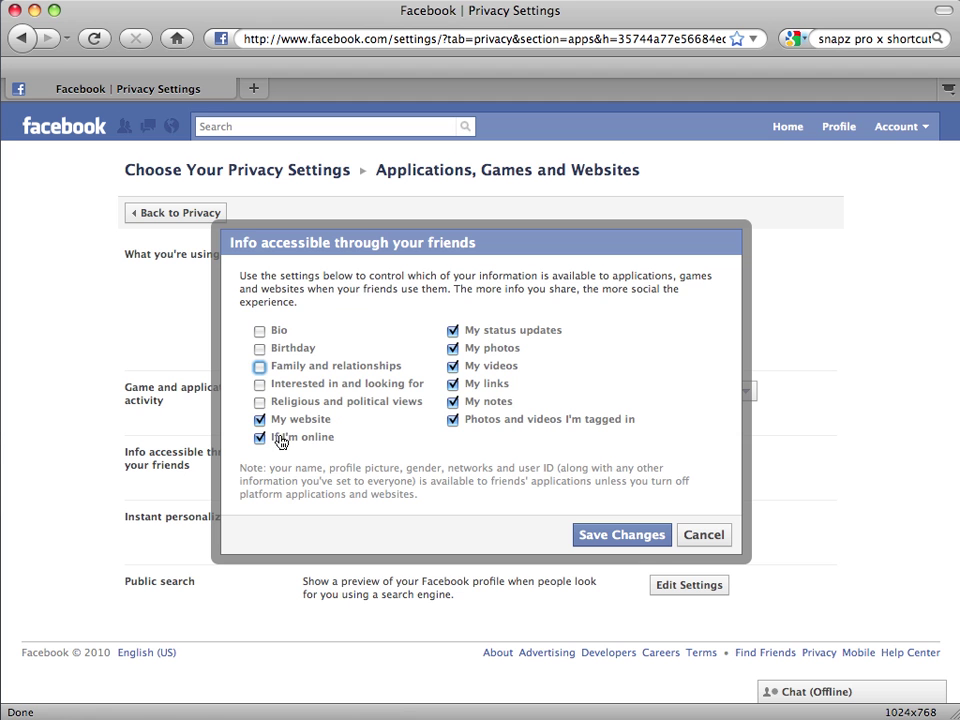
pyautogui.click(260, 419)
pyautogui.click(260, 437)
pyautogui.click(453, 419)
pyautogui.click(453, 401)
pyautogui.click(453, 384)
pyautogui.click(453, 366)
pyautogui.click(453, 348)
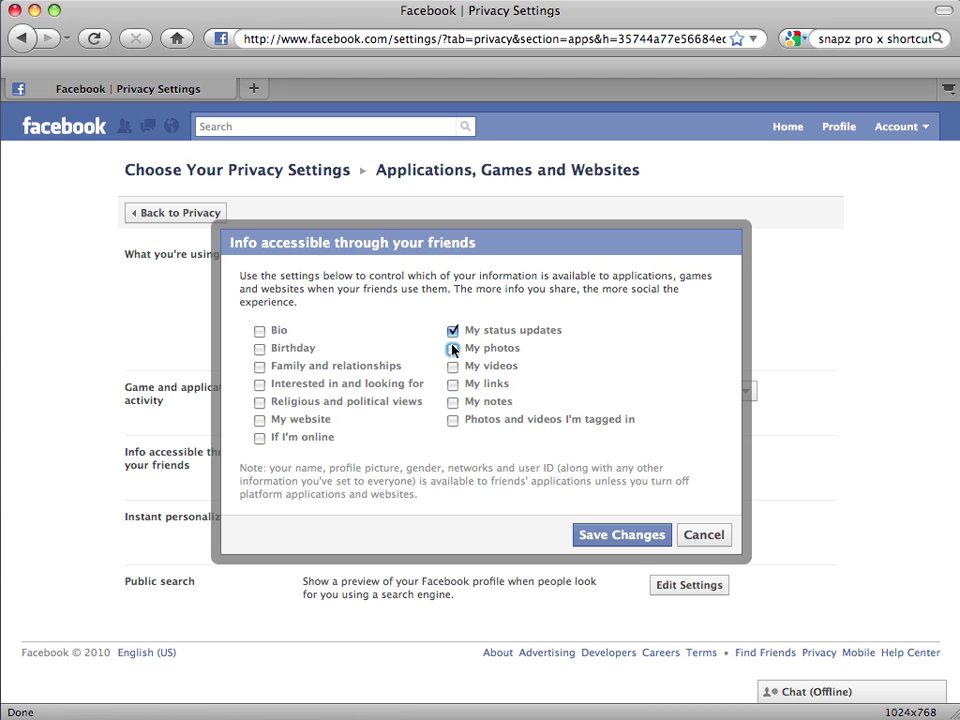
pyautogui.click(453, 331)
# Save the unticked info-sharing choices and dismiss the confirmation
pyautogui.moveTo(240, 470); pyautogui.dragTo(415, 497)
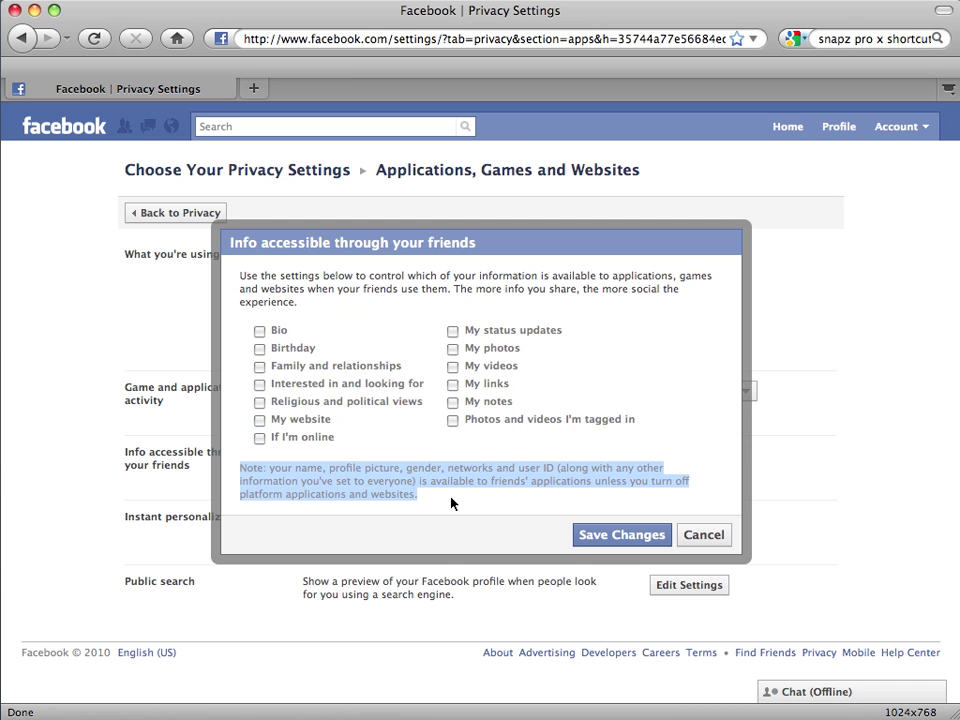
pyautogui.click(606, 537)
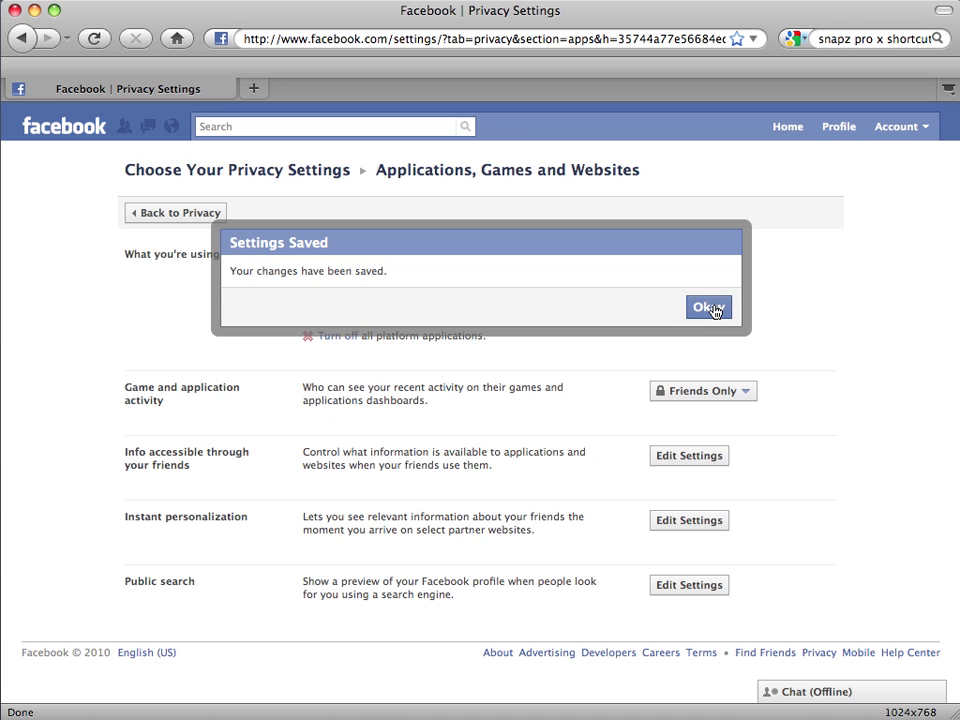
pyautogui.click(709, 308)
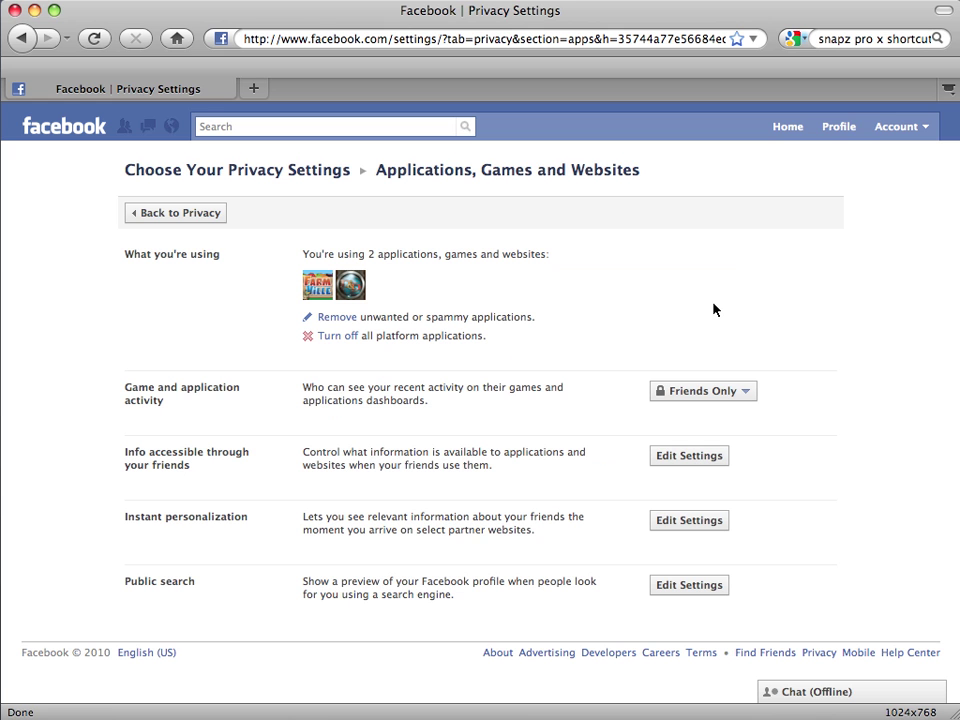
# Untick Enable instant personalization, confirm, and go back to Applications
pyautogui.click(680, 532)
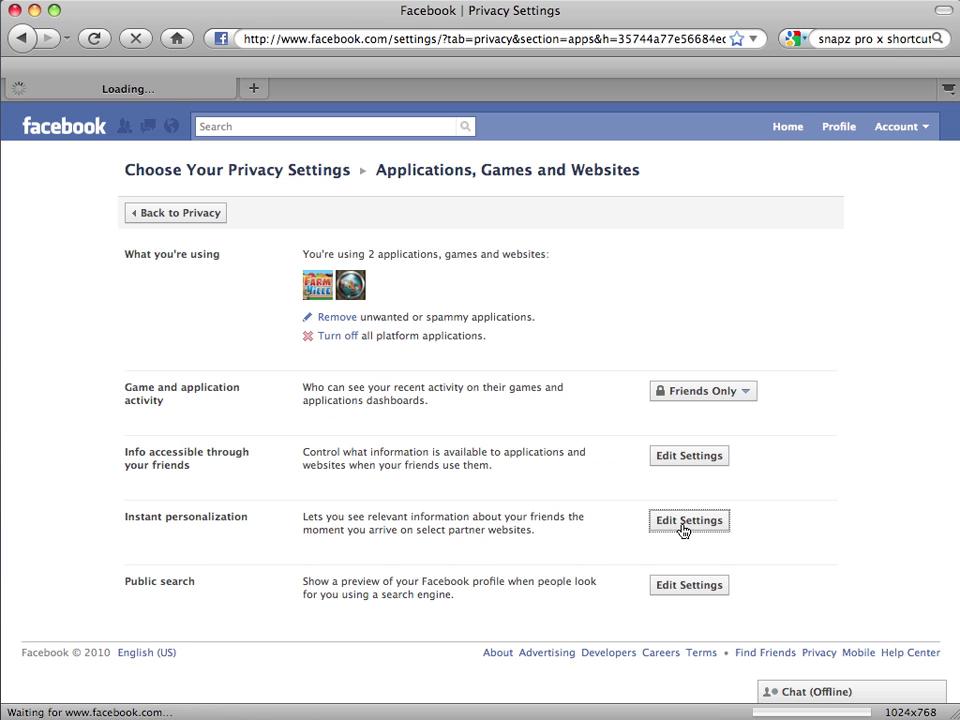
pyautogui.scroll(-2, 756, 497)
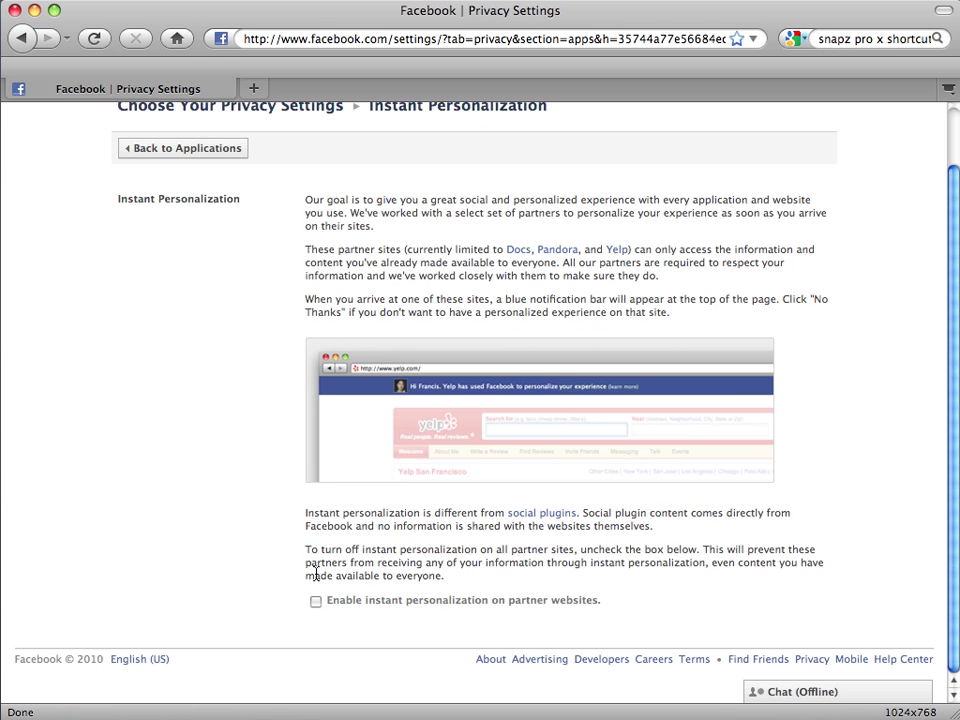
pyautogui.click(316, 601)
pyautogui.click(582, 333)
pyautogui.click(208, 152)
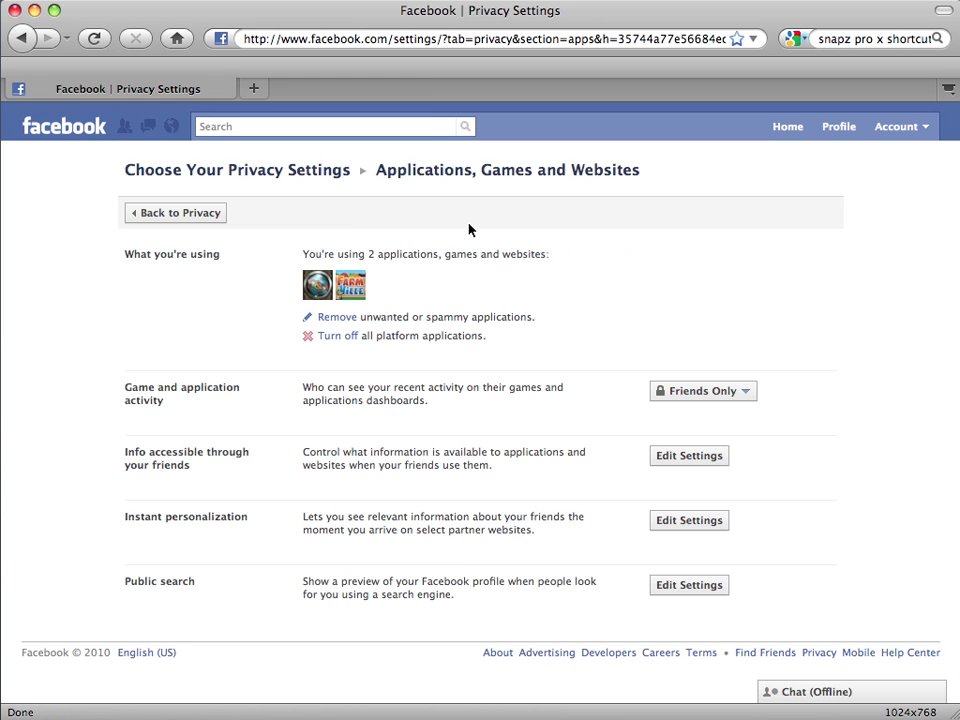
pyautogui.click(690, 592)
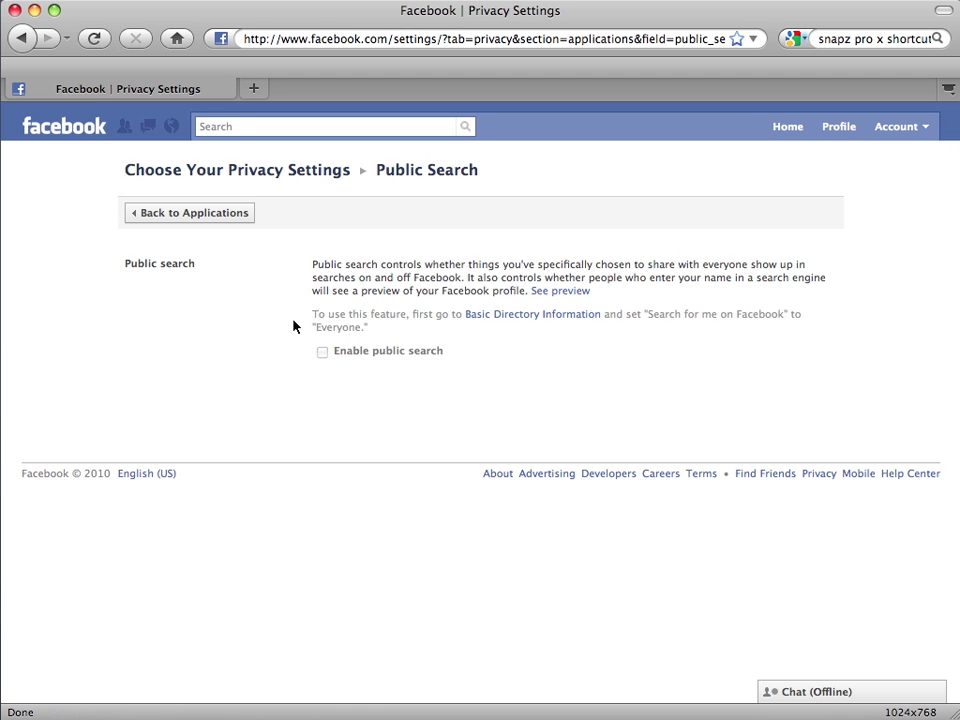
pyautogui.click(236, 220)
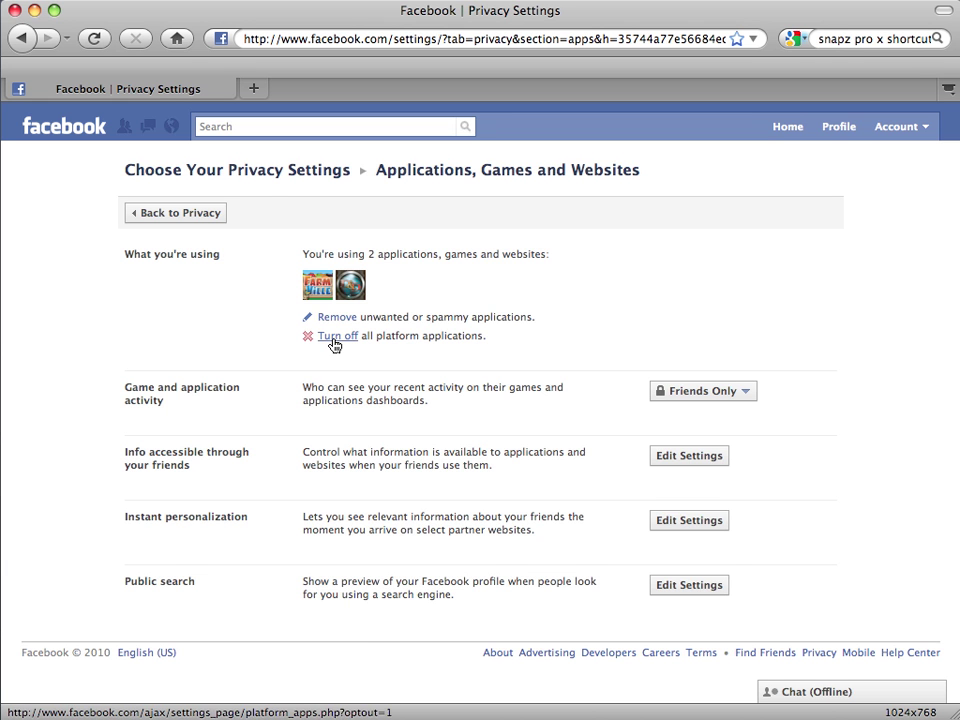
# Select both Dungeons & Dragons: Tiny Adventures and FarmVille and turn off Platform
pyautogui.click(334, 340)
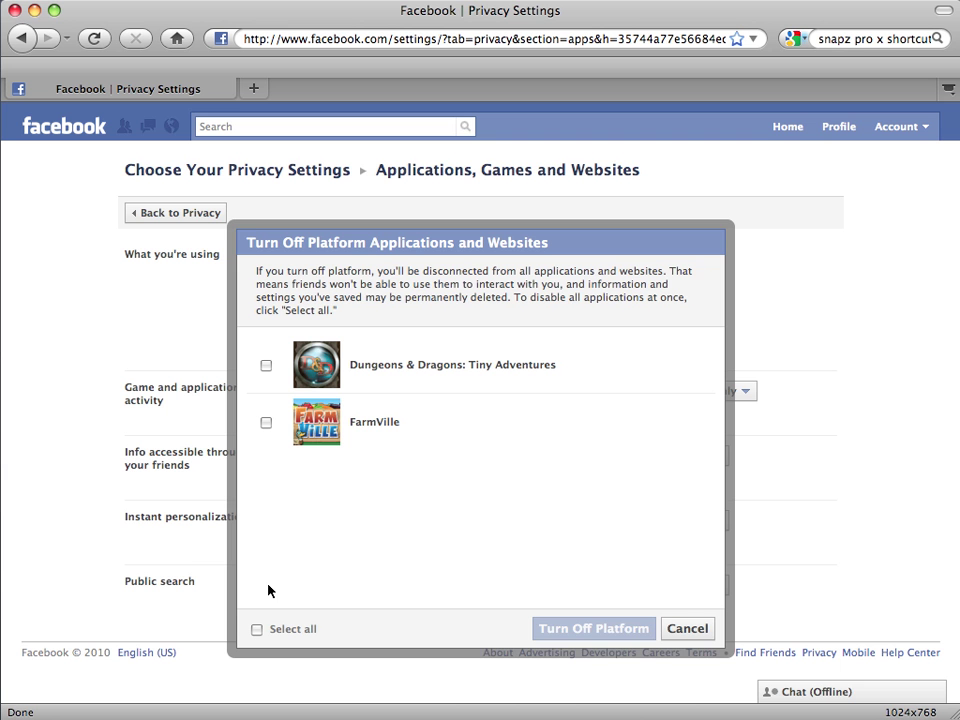
pyautogui.click(256, 630)
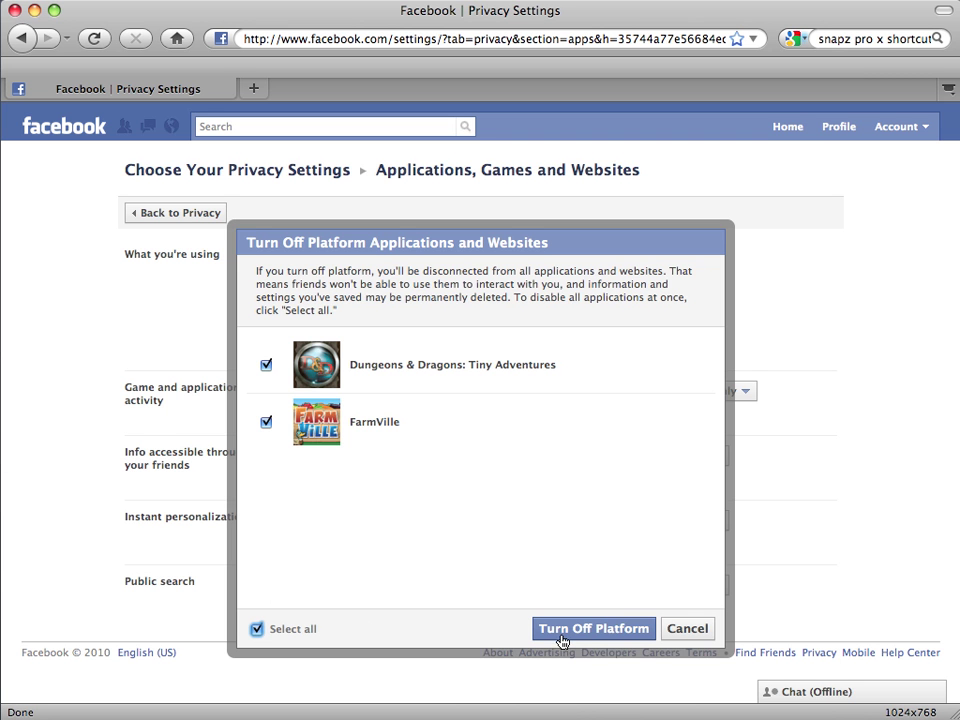
pyautogui.click(564, 629)
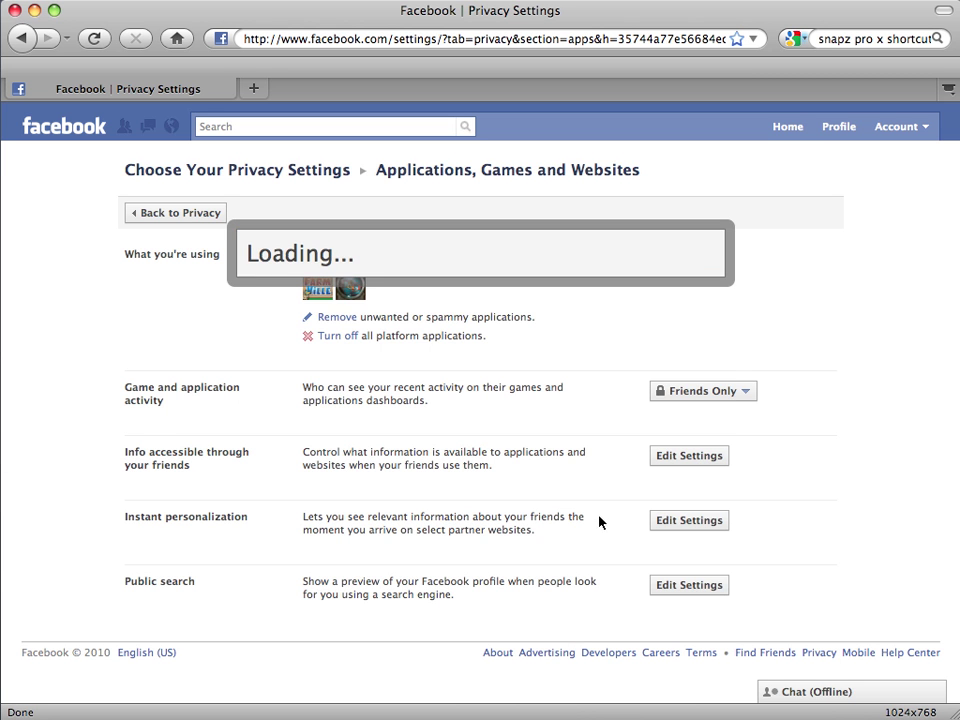
pyautogui.click(697, 330)
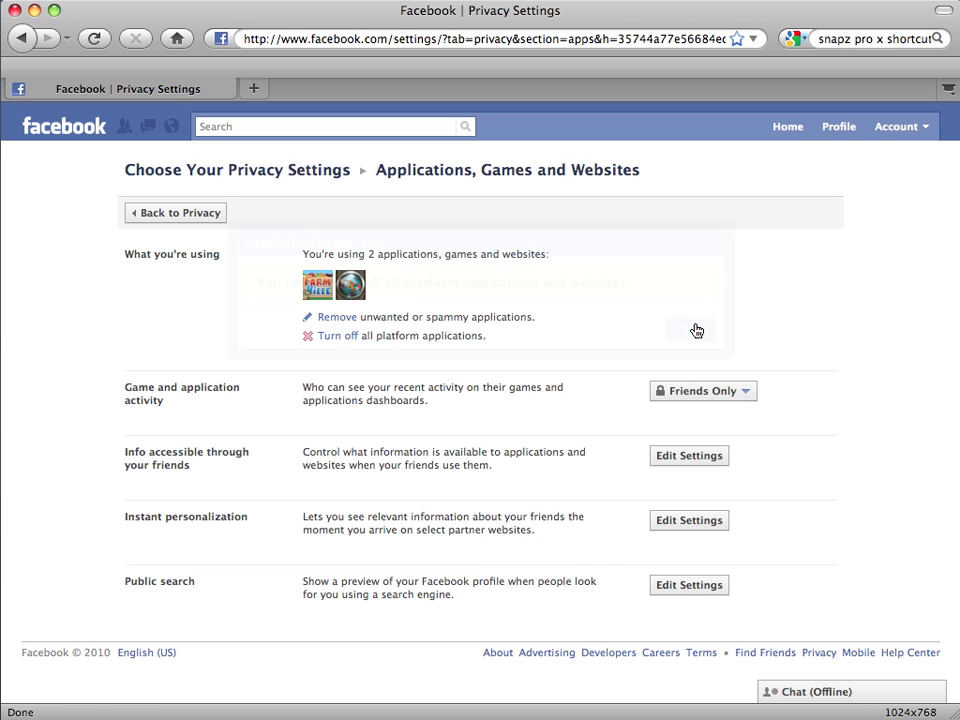